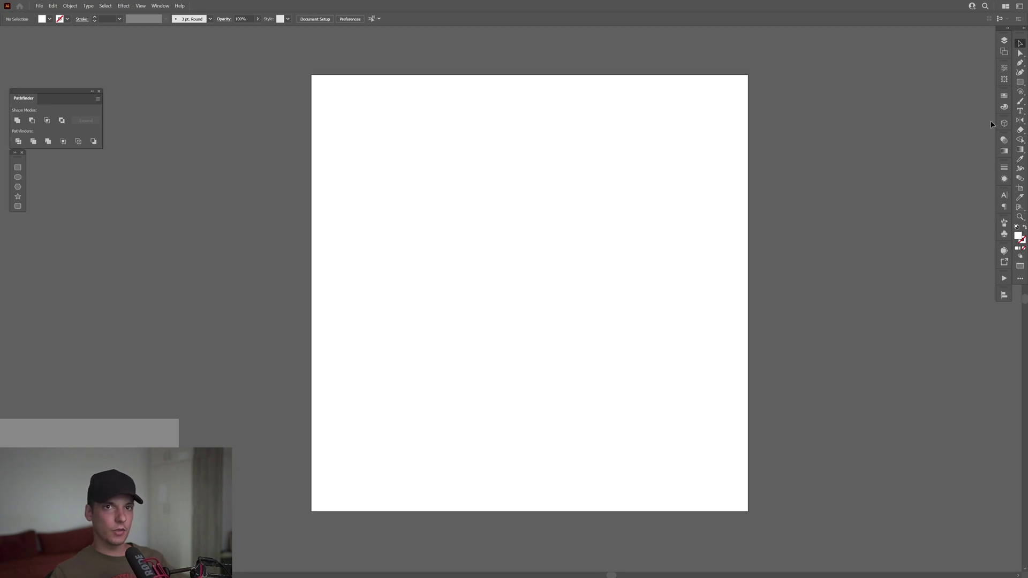
Step: Set the fill to black with no stroke and draw an S-curved Pen path running diagonally down the artboard
left_click(1005, 96)
left_click(921, 116)
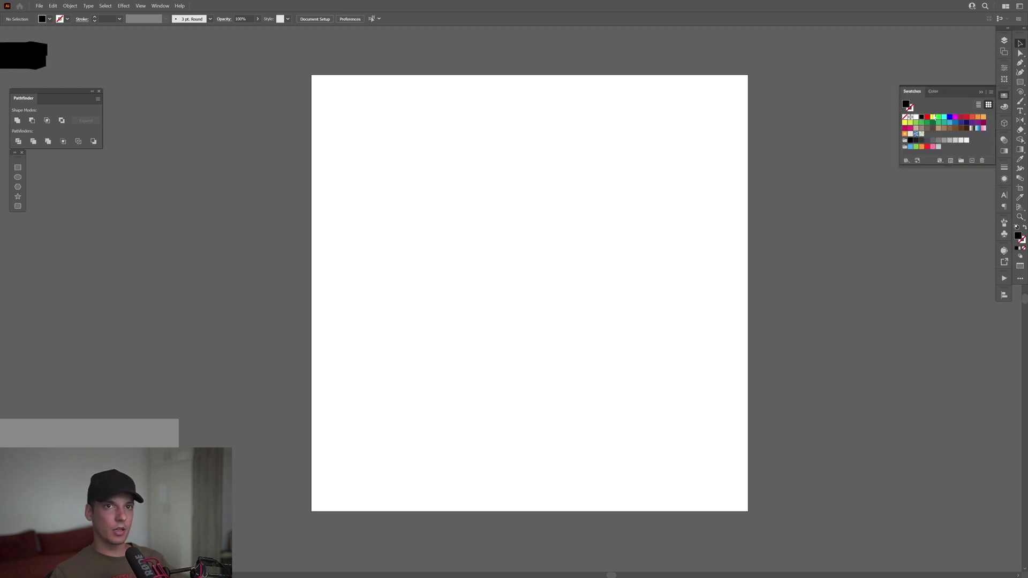
left_click(982, 94)
left_click(1020, 63)
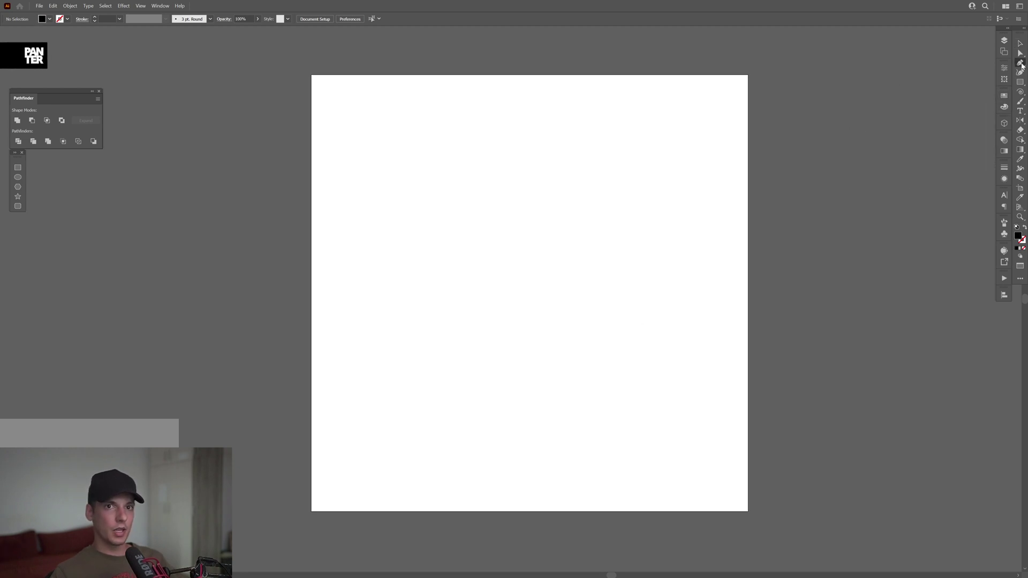
scroll(521, 218, "up", 1)
left_click_drag(513, 217, 479, 200)
left_click_drag(488, 92, 422, 152)
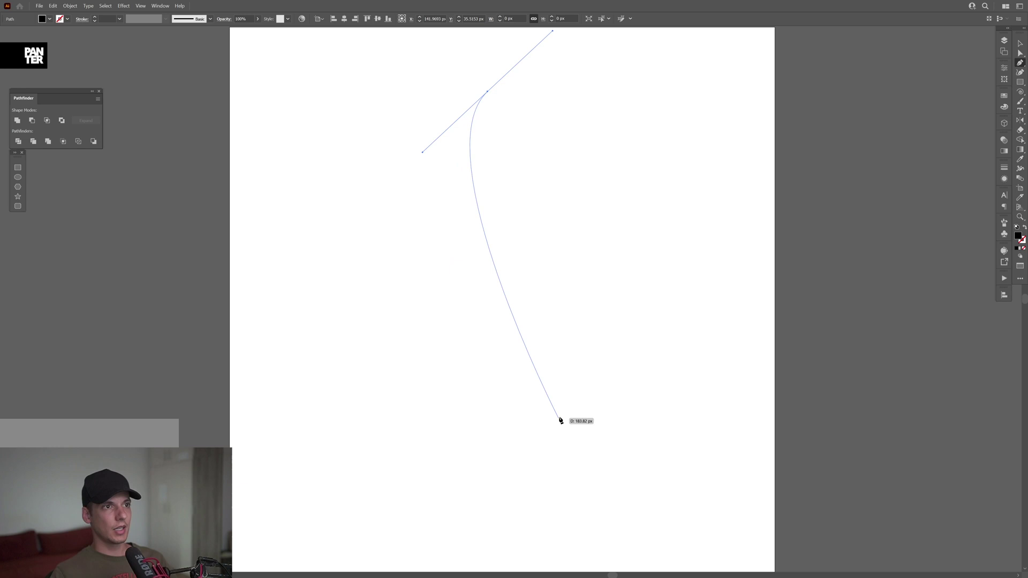
left_click_drag(560, 424, 497, 487)
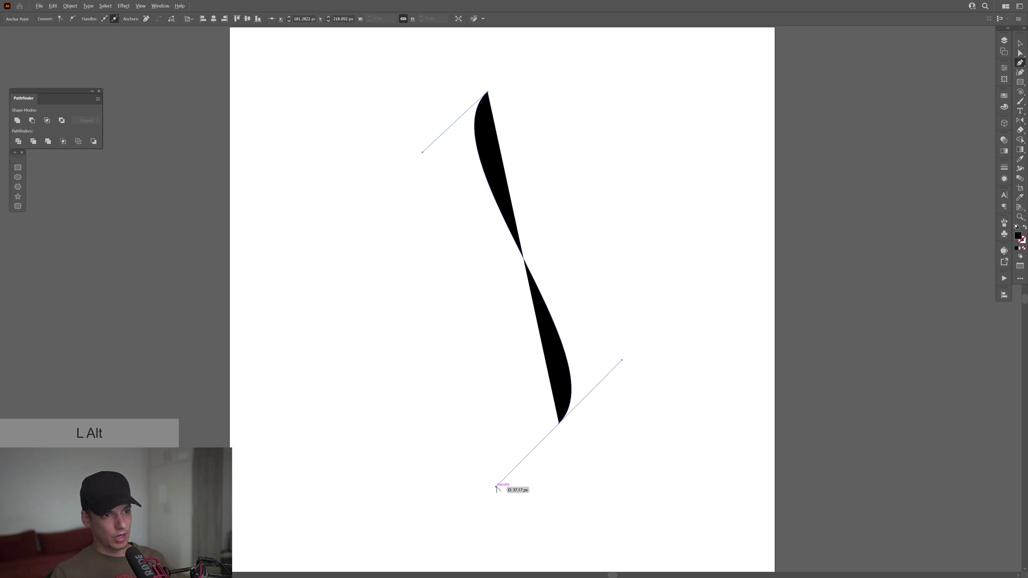
Step: Close the path with a second nearly parallel curve, adjusting the end handles to form a slim S-shaped sliver with pointed tips
left_click_drag(497, 488, 622, 402)
left_click_drag(636, 363, 635, 352)
key("space")
left_click_drag(602, 290, 601, 335)
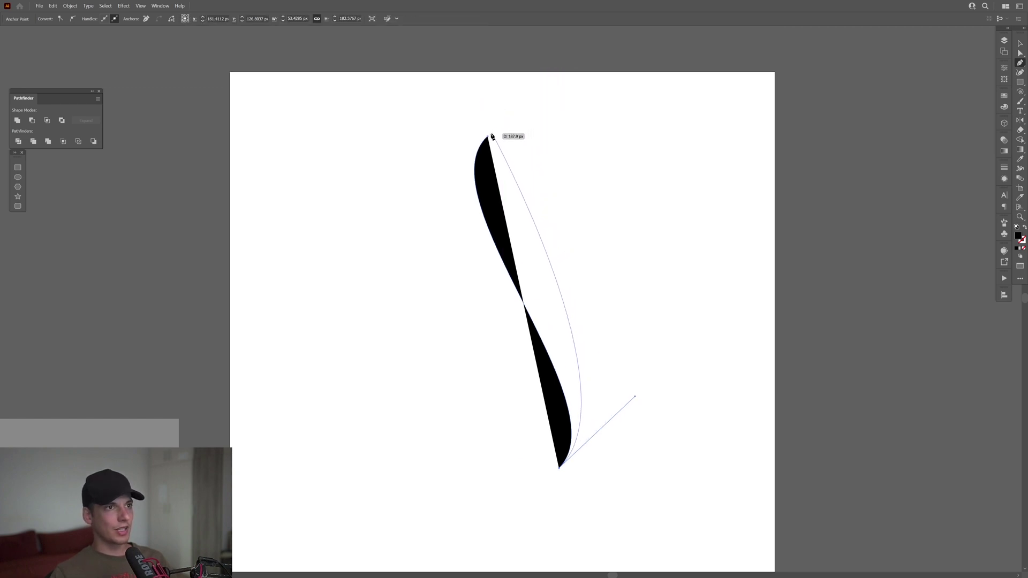
left_click_drag(489, 138, 418, 196)
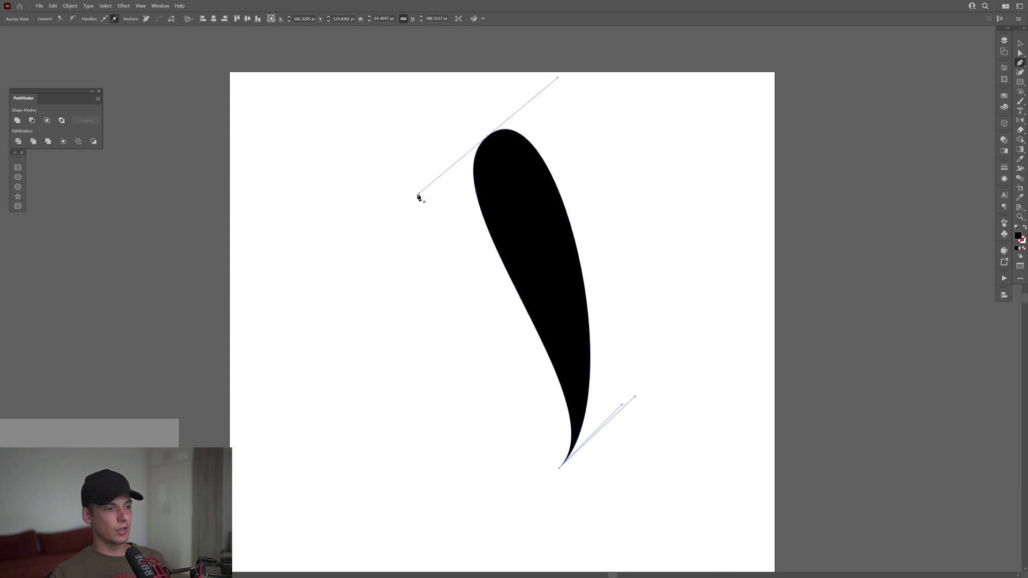
key("alt")
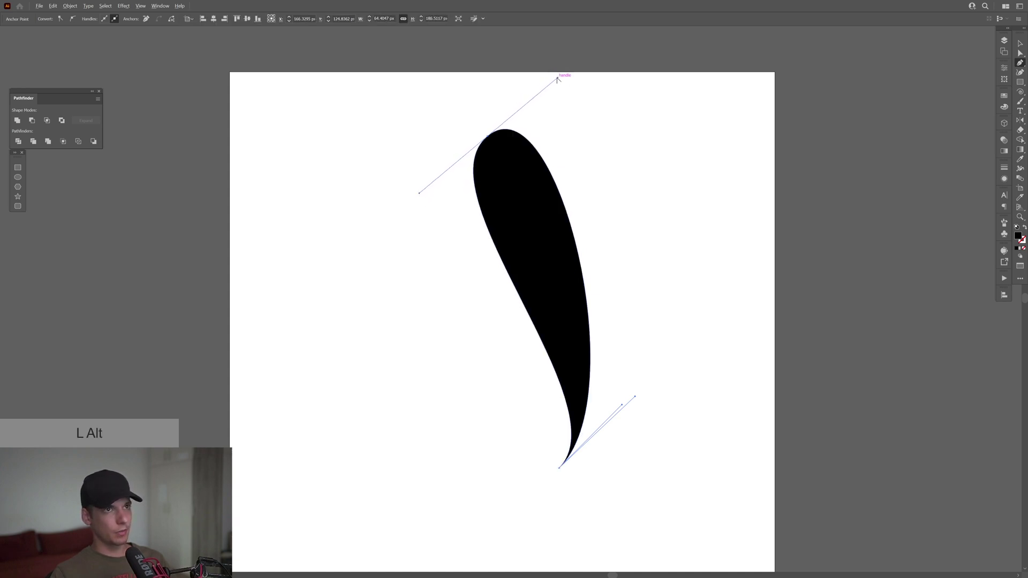
mouse_move(557, 79)
left_mouse_down()
mouse_move(487, 155)
mouse_move(407, 209)
mouse_move(428, 203)
mouse_move(437, 183)
left_mouse_up()
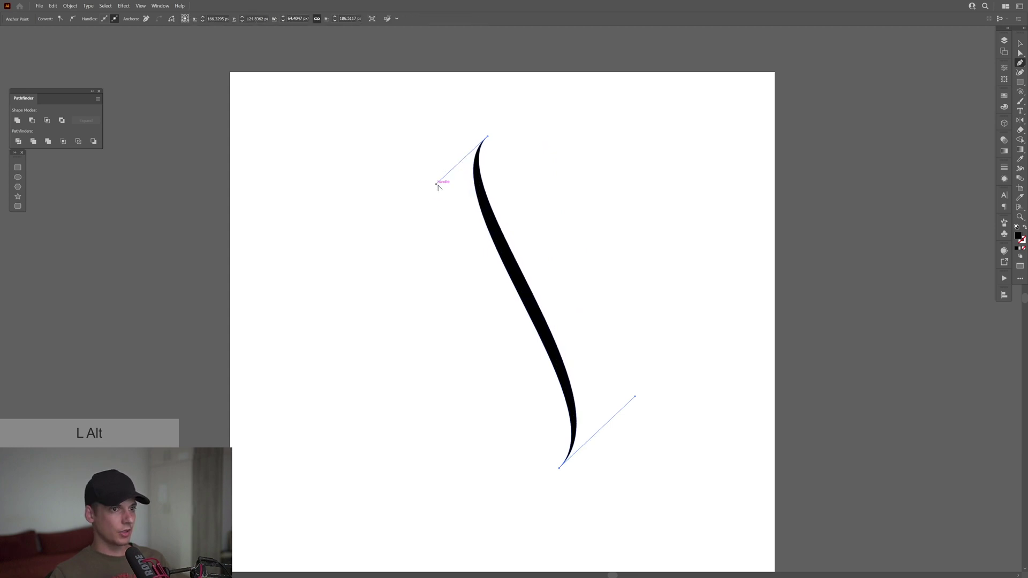
mouse_move(635, 396)
left_mouse_down()
mouse_move(644, 363)
mouse_move(638, 399)
mouse_move(652, 386)
mouse_move(634, 396)
left_mouse_up()
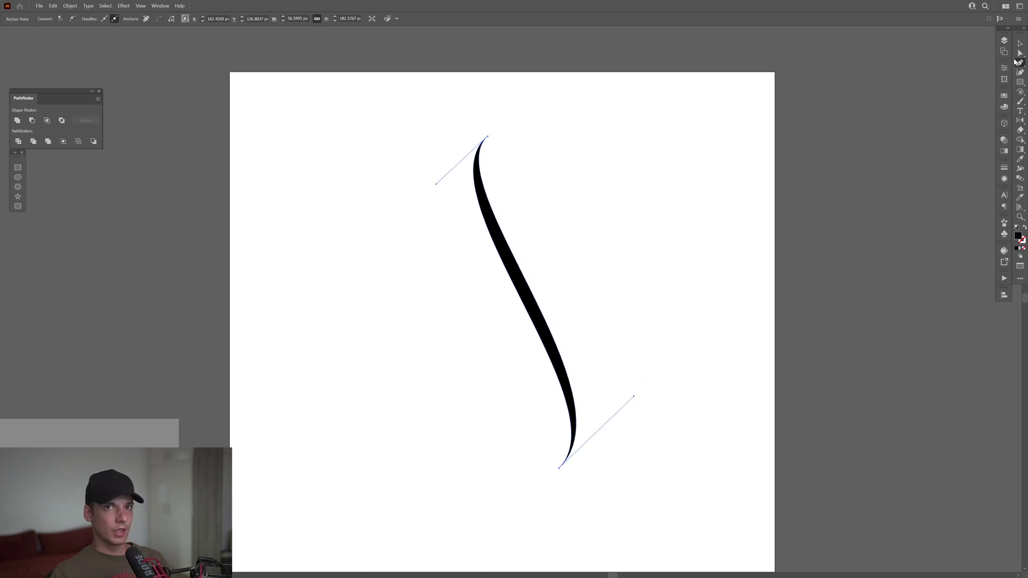
Step: Thicken the S-shaped sliver by pushing its right edge outward and reshaping the left edge from the upper tip
scroll(435, 135, "up", 1)
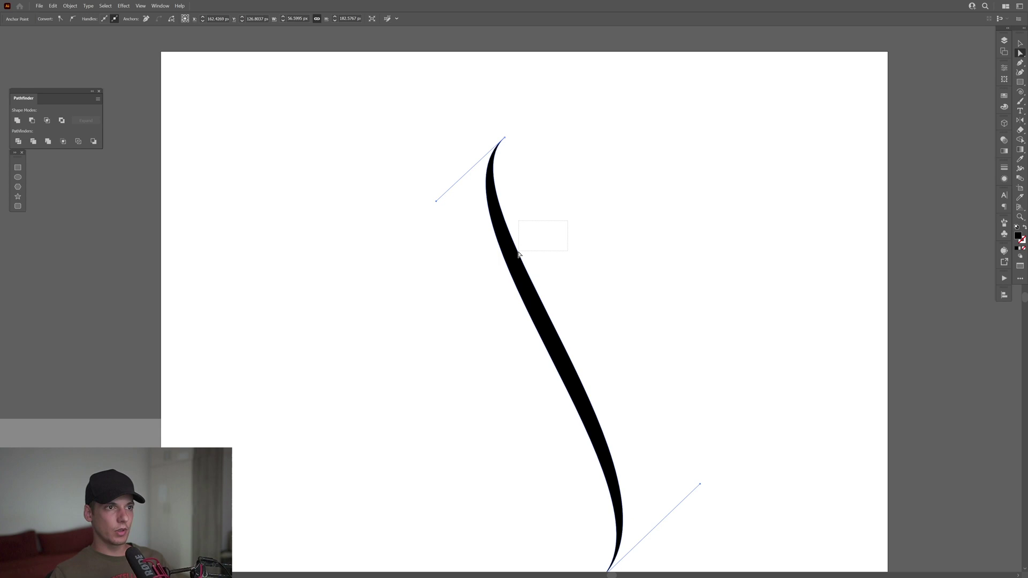
mouse_move(517, 249)
left_mouse_down()
mouse_move(535, 236)
mouse_move(531, 261)
left_mouse_up()
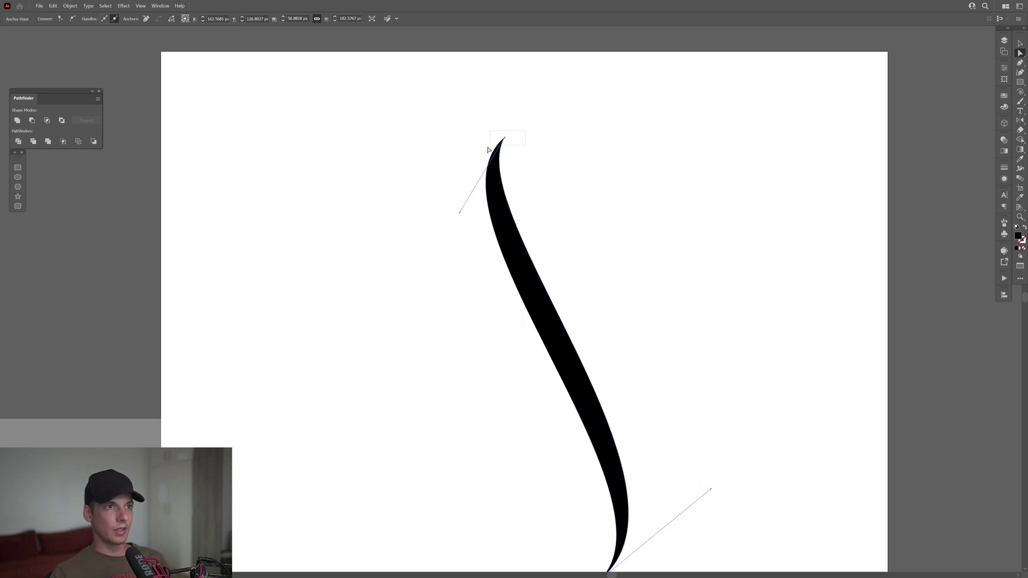
left_click(503, 138)
mouse_move(504, 138)
left_mouse_down()
mouse_move(547, 216)
mouse_move(519, 191)
left_mouse_up()
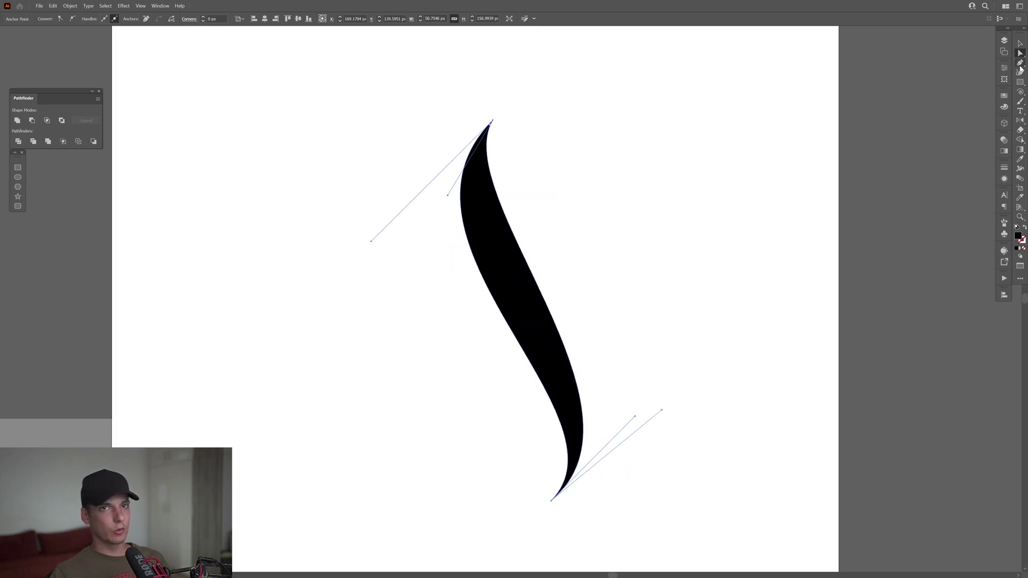
Step: Add two anchor points on the shape's left edge and reshape it into a rounder upper bulge with a thinner lower tail
left_click(1020, 64)
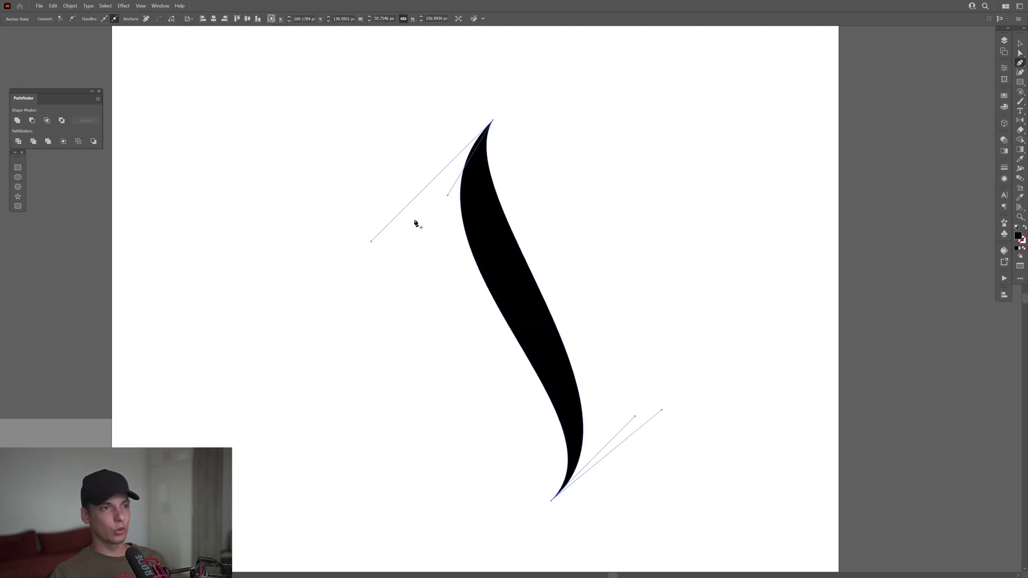
left_click(474, 252)
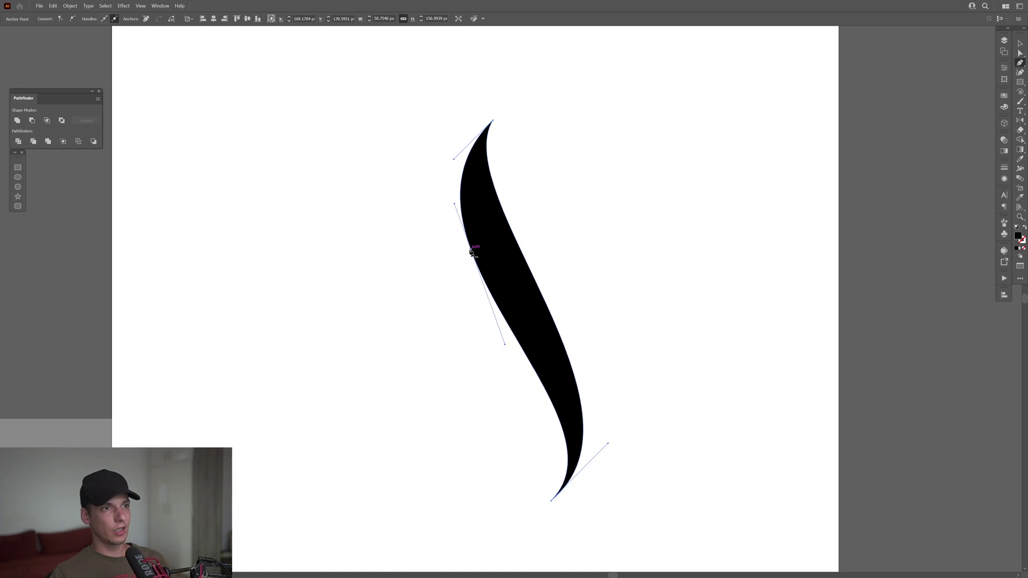
left_click(551, 403)
key("a")
left_click_drag(551, 403, 560, 396)
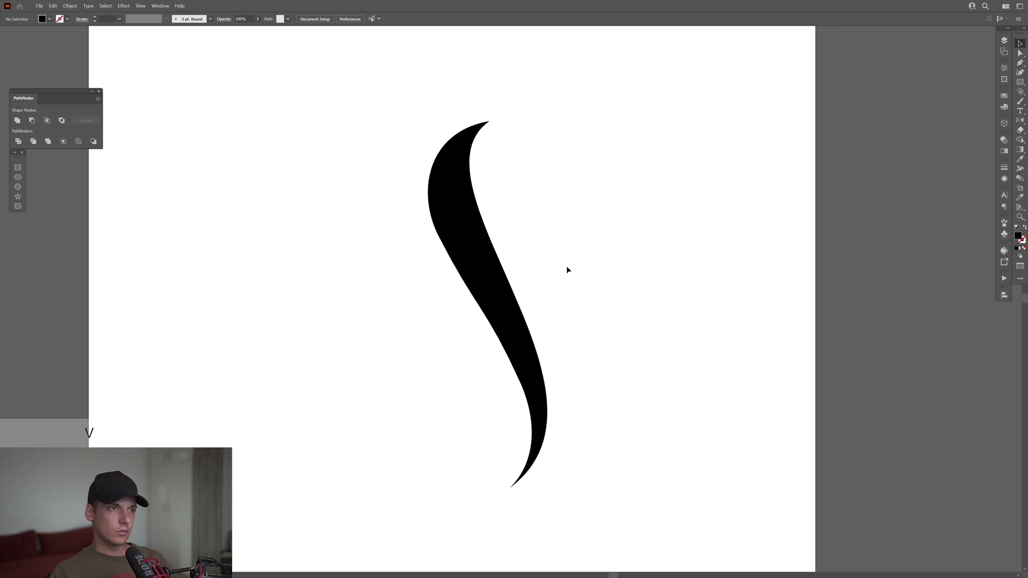
key("space")
left_click_drag(539, 315, 516, 322)
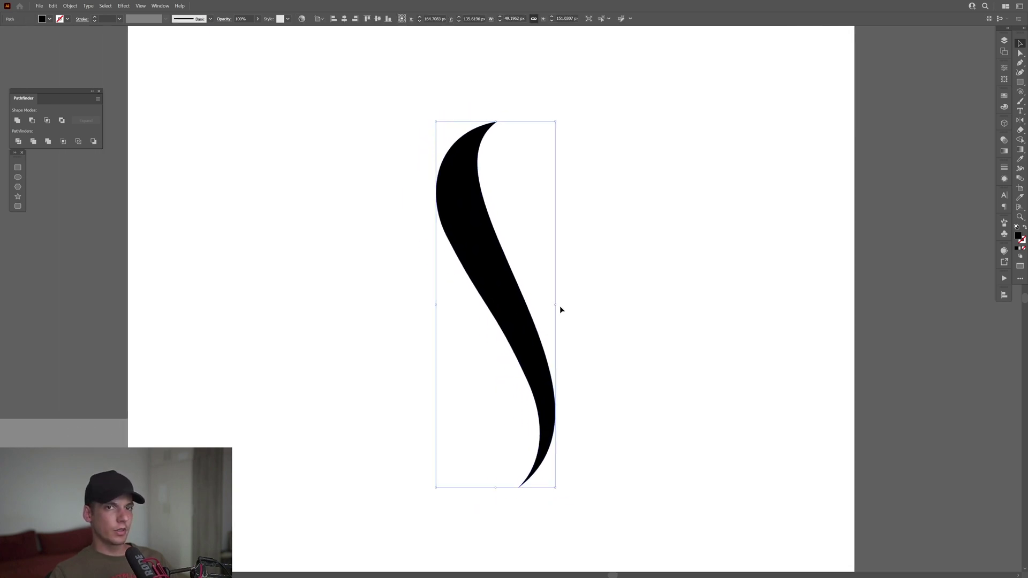
Step: Add a gradient mesh point with the Mesh tool inside the black shape, close to its upper right edge
left_click(1020, 149)
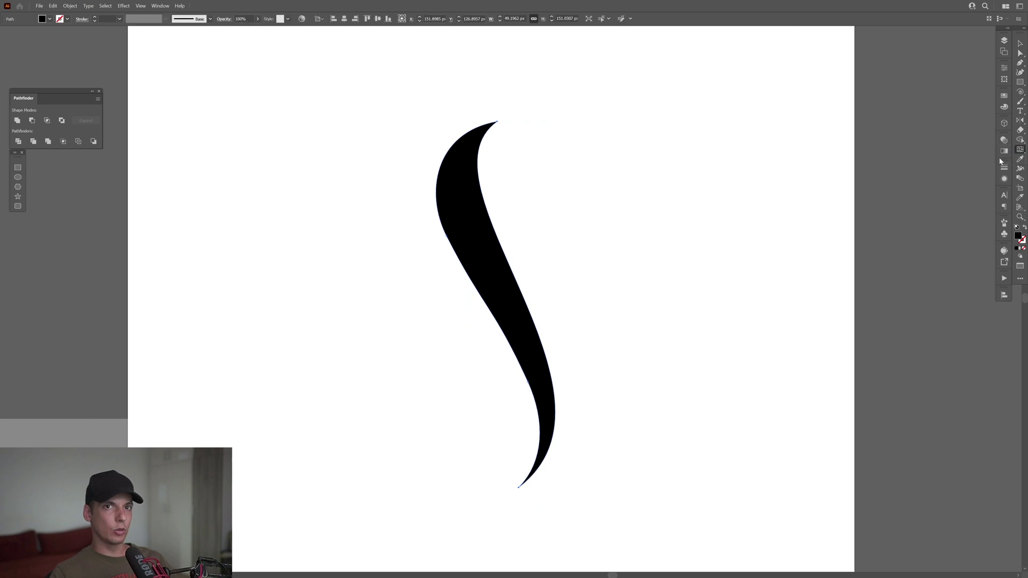
left_click(1020, 279)
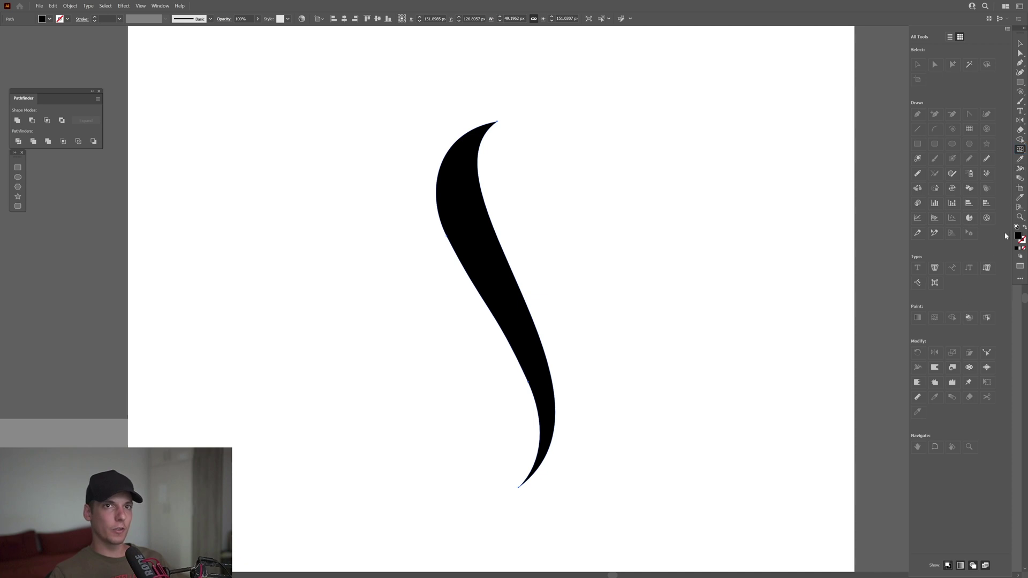
key("Escape")
scroll(485, 219, "up", 2)
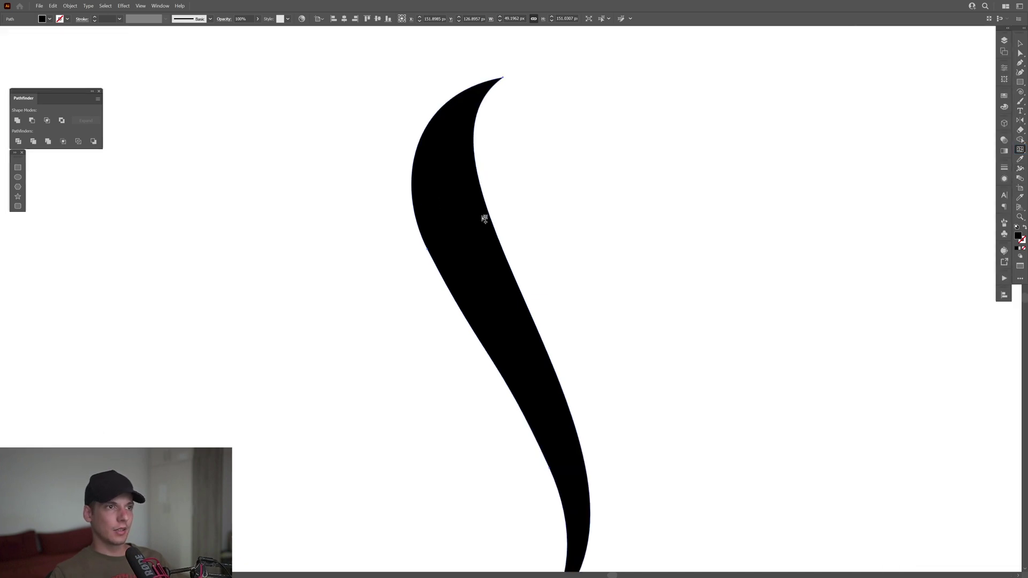
left_click(484, 219)
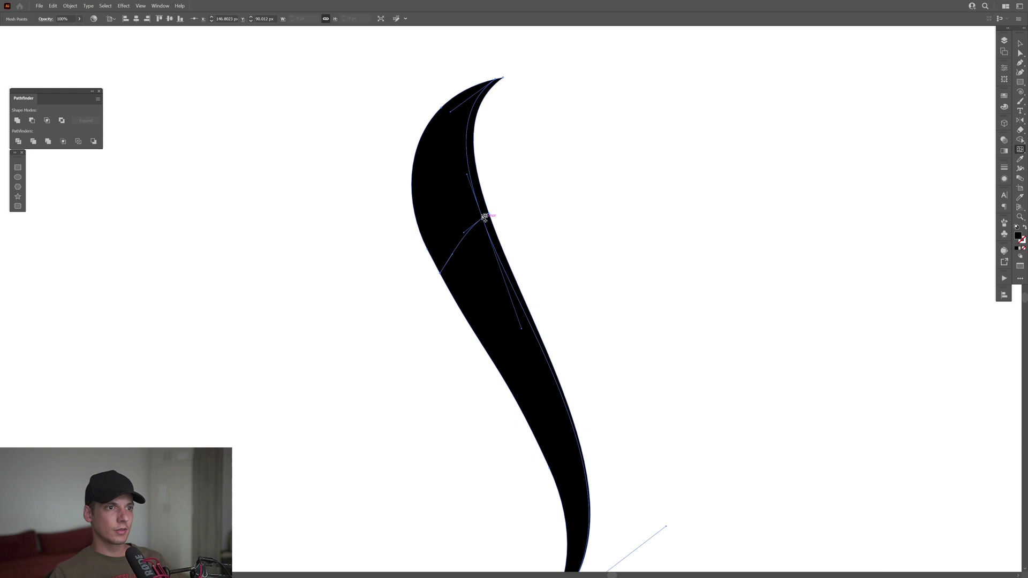
left_click_drag(517, 259, 510, 221)
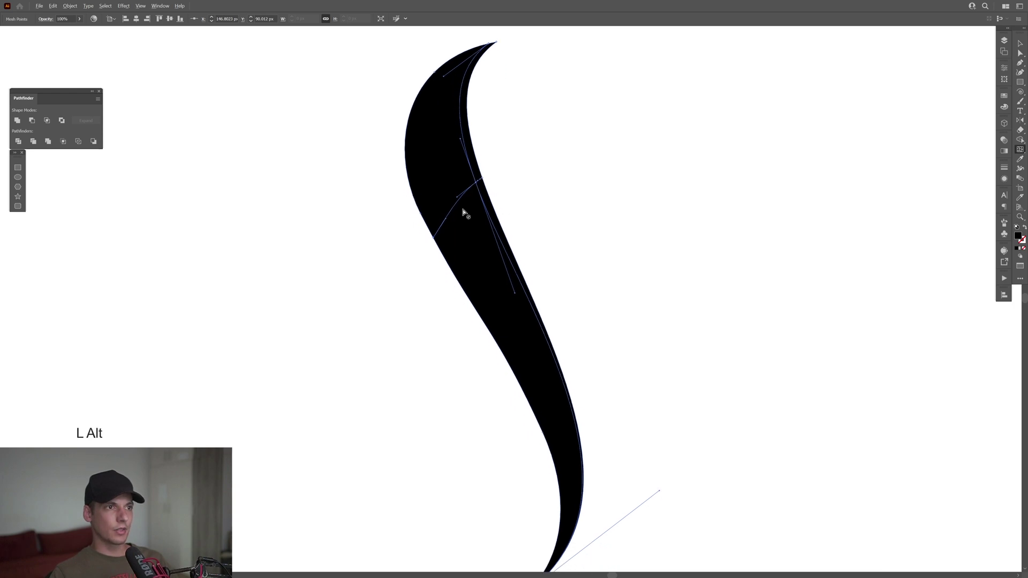
Step: Select the mesh points along the middle of the shape's left edge and color them white
scroll(466, 211, "up", 2)
left_click(1019, 53)
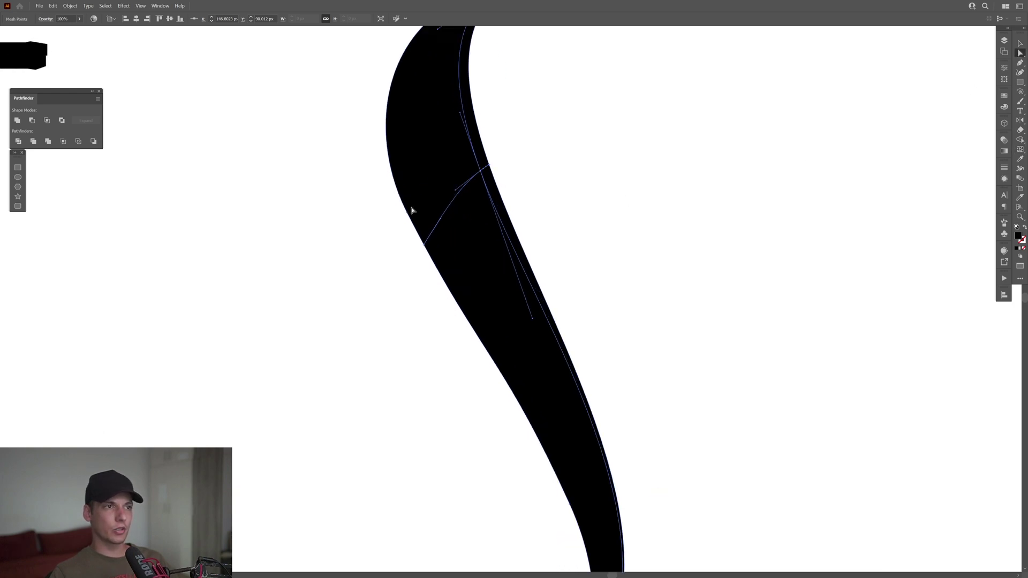
left_click_drag(412, 209, 395, 220)
left_click_drag(380, 290, 425, 233)
left_click_drag(468, 311, 451, 246)
left_click(1004, 97)
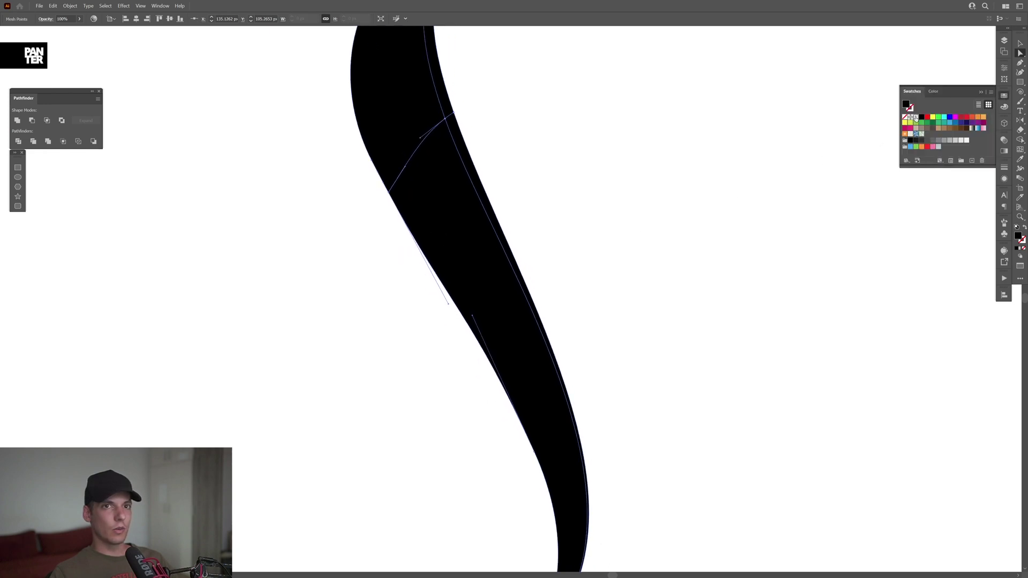
left_click(916, 117)
Step: Select the mesh points at the shape's lower tip and color them white
key("space")
left_click_drag(544, 236, 534, 171)
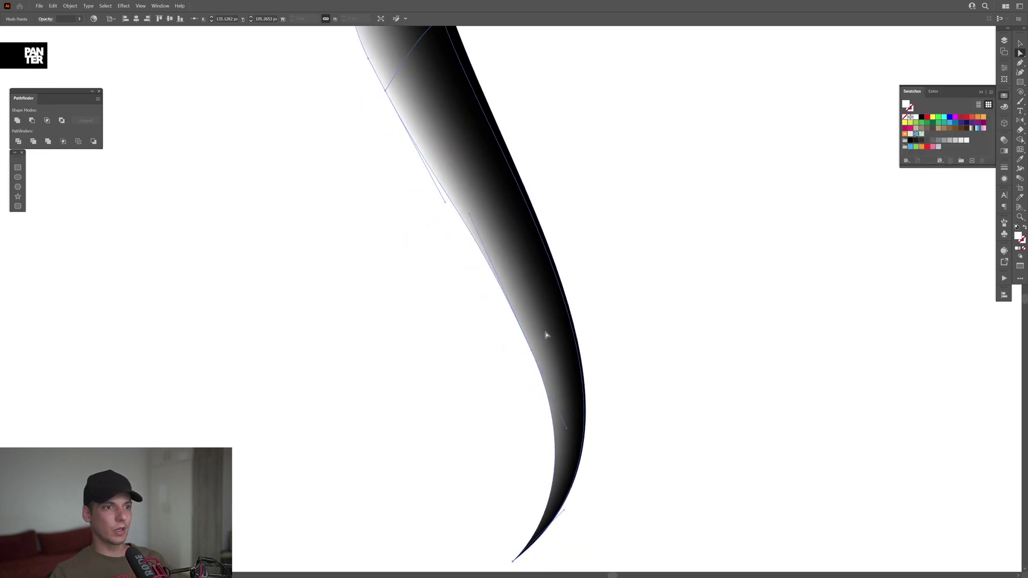
key("space")
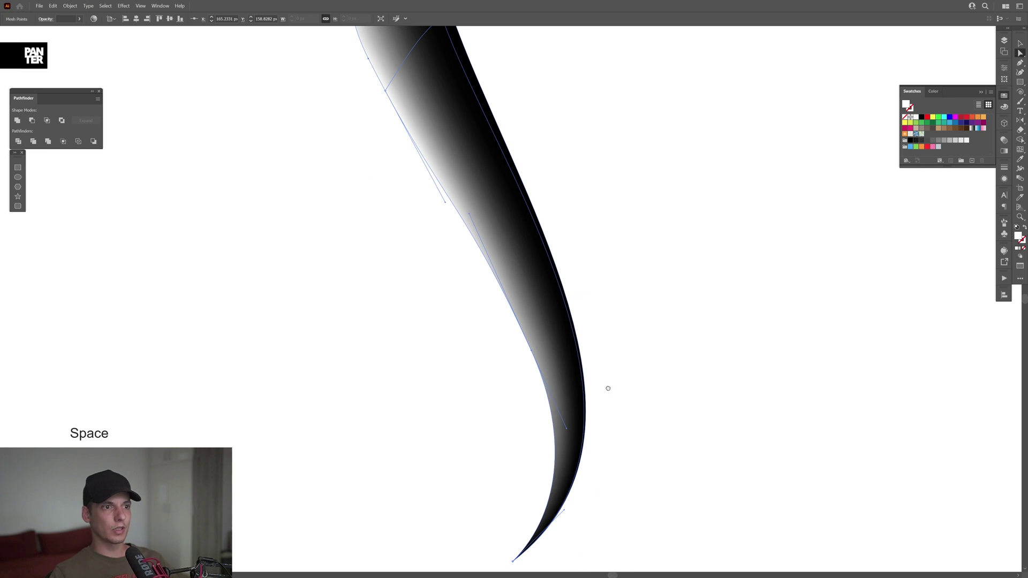
left_click_drag(607, 387, 600, 317)
left_click_drag(420, 480, 548, 527)
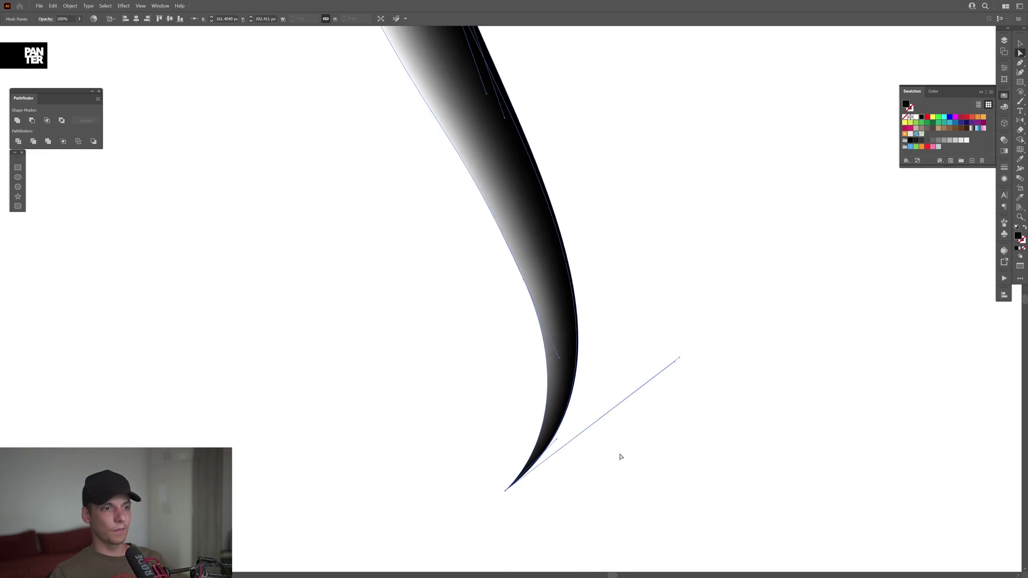
left_click(916, 117)
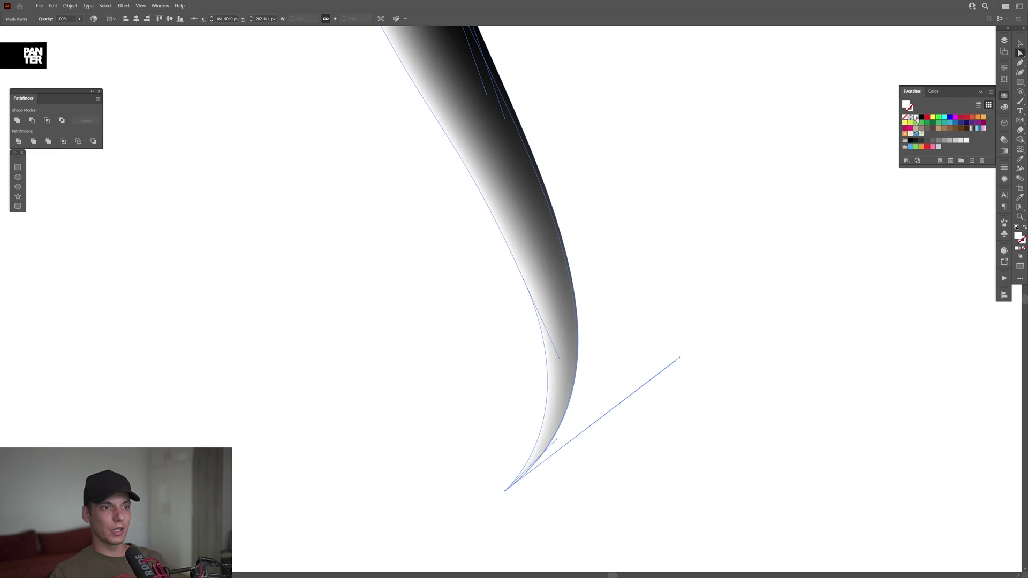
left_click(710, 241)
Step: Color the mesh point on the shape's upper left curve white
scroll(710, 241, "down", 2)
key("space")
left_click_drag(665, 184, 637, 363)
scroll(531, 160, "up", 3)
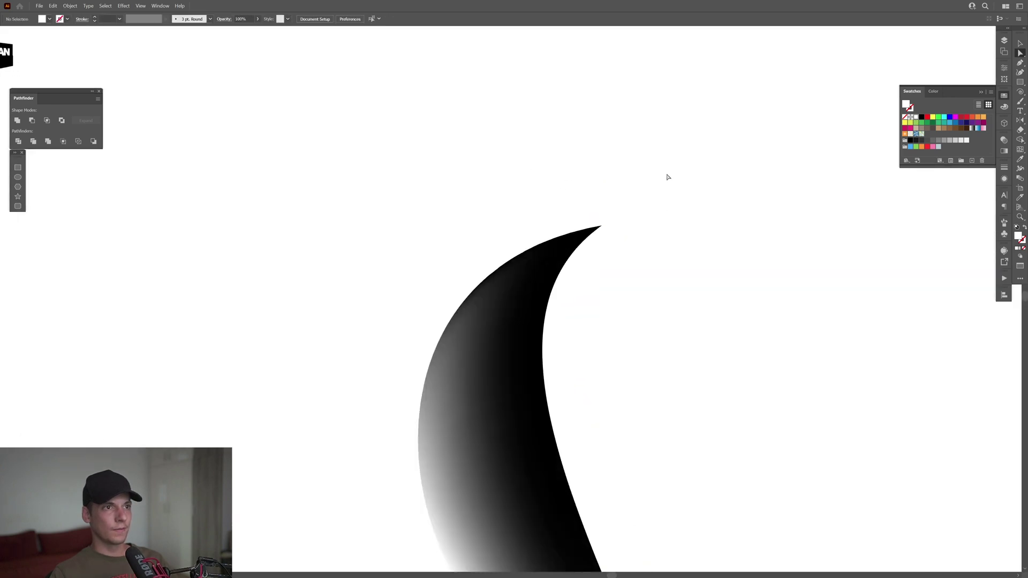
left_click(539, 240)
left_click(488, 292)
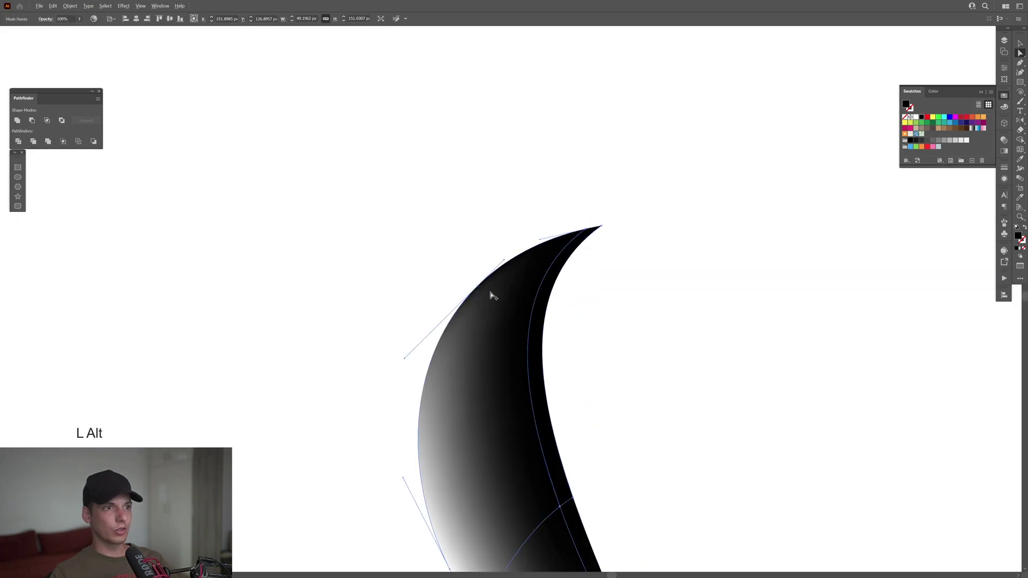
scroll(490, 293, "up", 2)
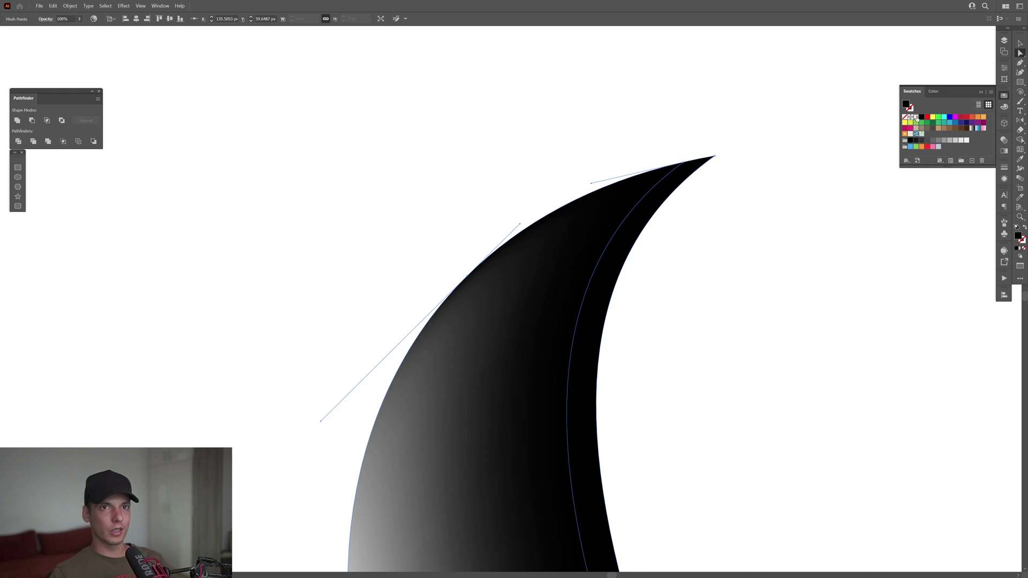
left_click(917, 119)
Step: Select the mesh points at the shape's upper tip and color them white
left_click_drag(773, 110, 671, 181)
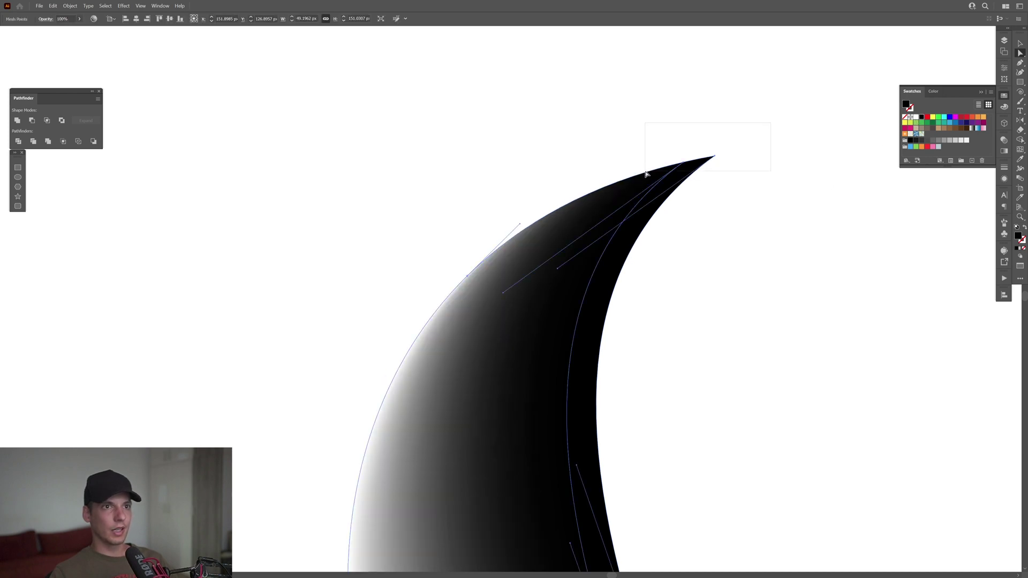
left_click(915, 118)
left_click(849, 187)
Step: Move the inner mesh intersection point slightly closer to the shape's right edge
scroll(705, 282, "down", 5)
scroll(577, 242, "up", 2)
left_click_drag(724, 298, 533, 202)
left_click_drag(512, 254, 501, 236)
left_click(440, 235)
scroll(468, 217, "up", 2)
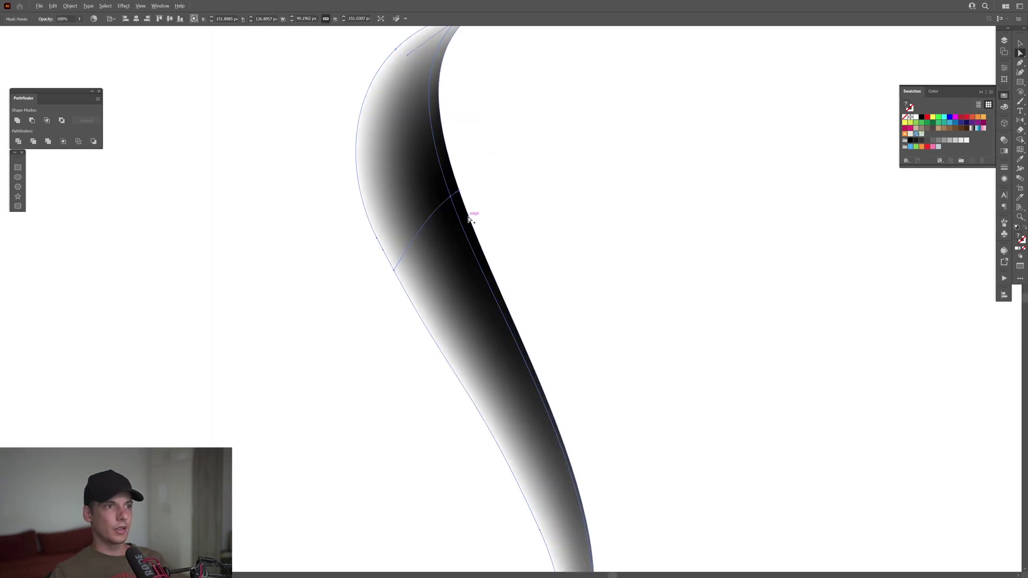
scroll(424, 233, "down", 1)
scroll(450, 124, "down", 1)
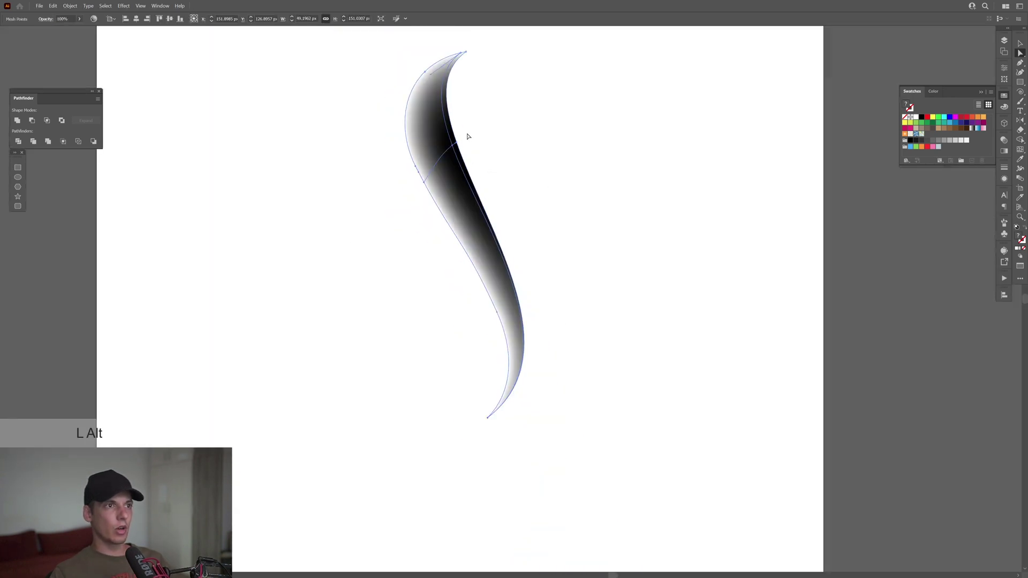
scroll(467, 137, "up", 3)
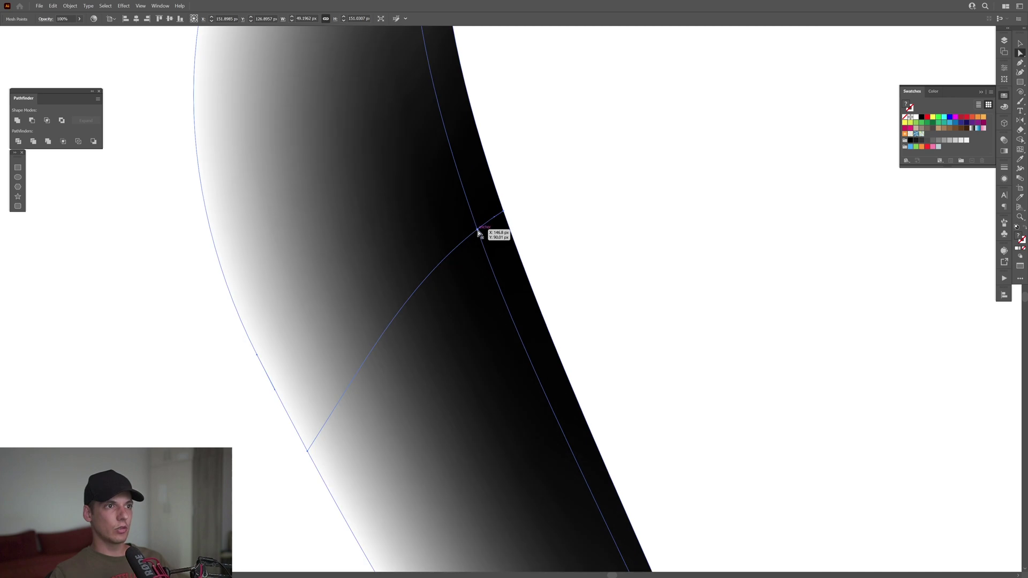
scroll(478, 231, "up", 1)
left_click_drag(484, 213, 500, 201)
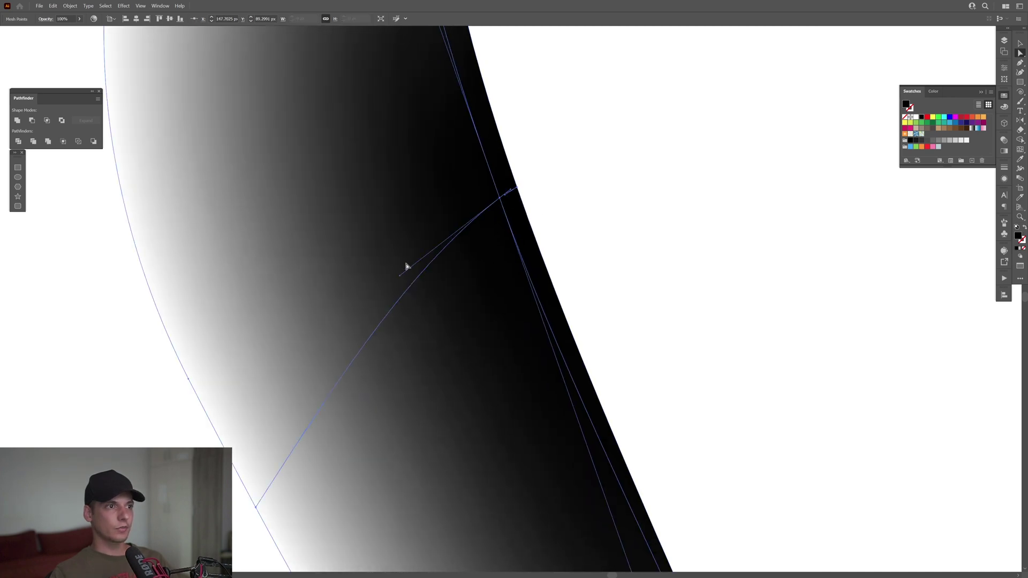
Step: Adjust both direction handles of the diagonal mesh line to reshape the shading across the shape
left_click_drag(400, 278, 476, 218)
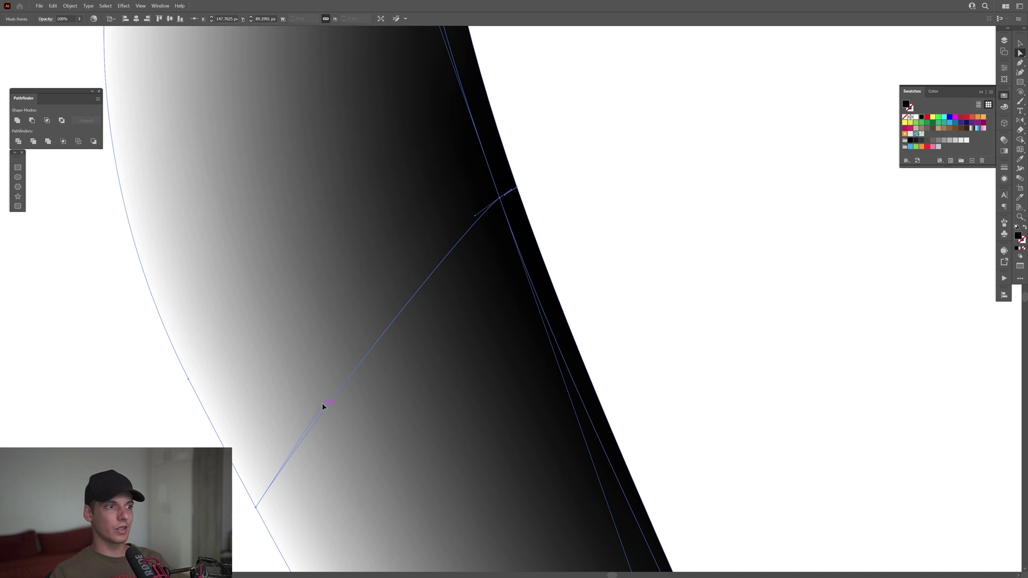
left_click_drag(323, 405, 440, 233)
key("v")
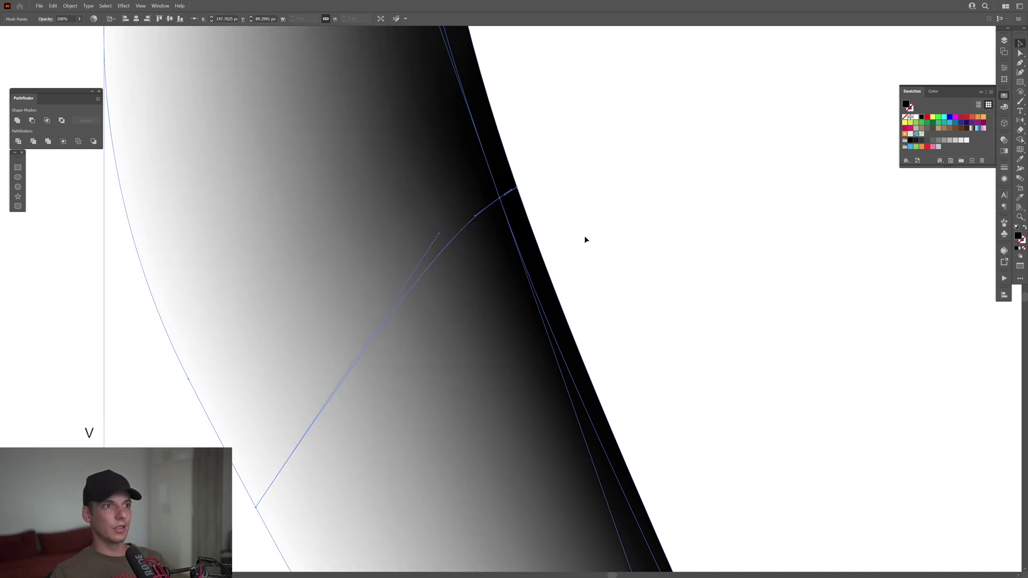
Step: Select the whole mesh shape, scale it down proportionally and reposition it higher on the artboard
scroll(584, 239, "down", 5)
left_click_drag(613, 268, 557, 209)
scroll(558, 209, "down", 2)
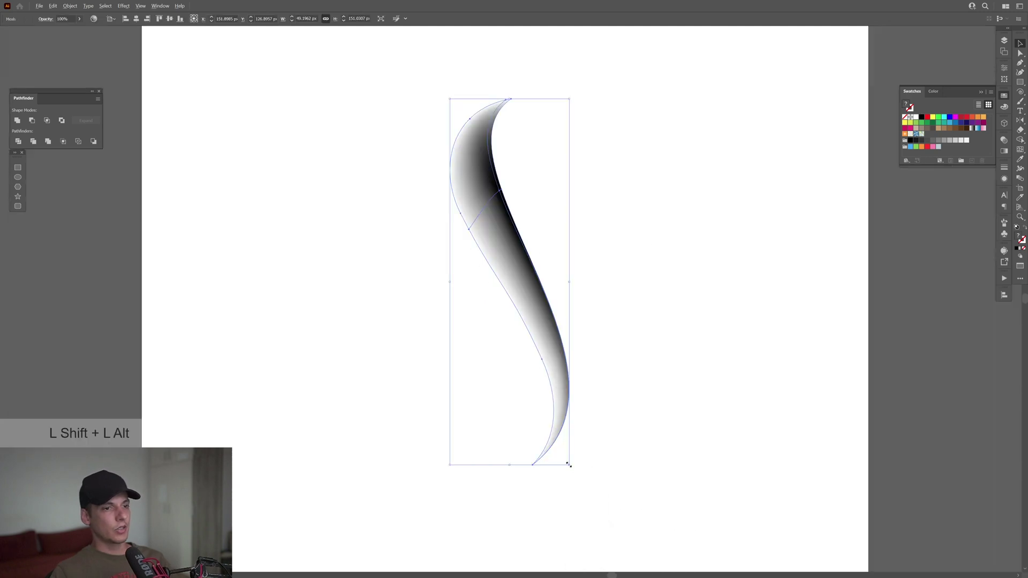
left_click_drag(569, 464, 544, 399)
left_click_drag(523, 294, 512, 232)
scroll(512, 229, "up", 2)
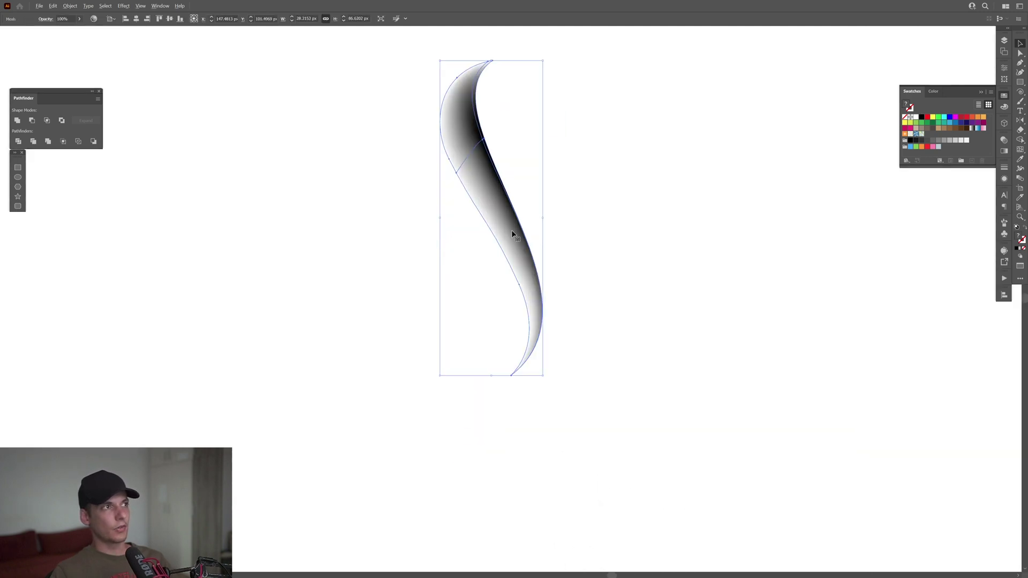
scroll(512, 231, "down", 1)
Step: Start a Transform effect on the mesh shape with a bottom-center reference point and 30 copies
left_click(123, 6)
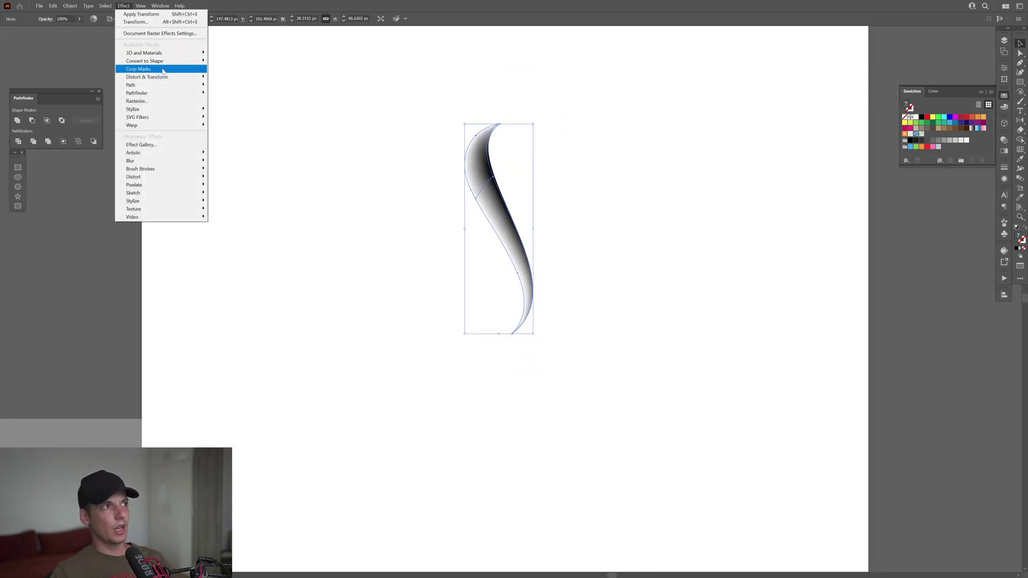
mouse_move(160, 76)
left_click(262, 103)
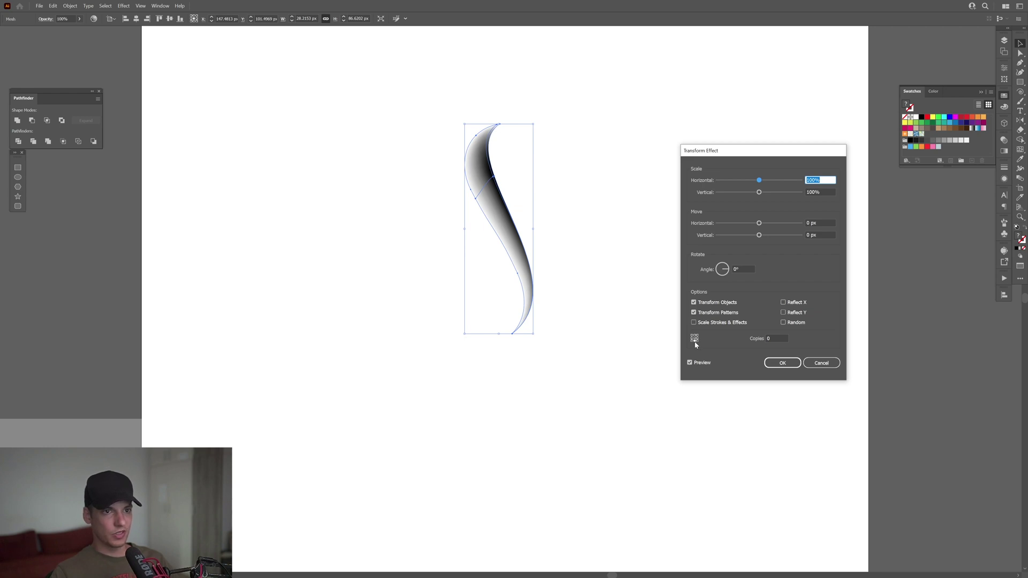
left_click(775, 338)
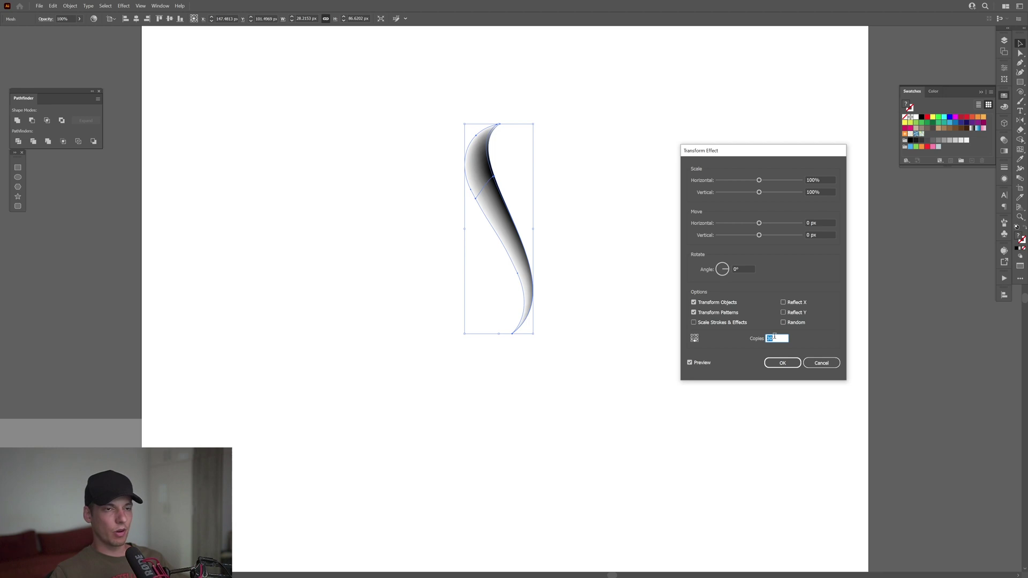
Step: Set the rotation angle of the Transform effect to 9° so the copies fan out
left_click(746, 268)
scroll(746, 268, "up", 5)
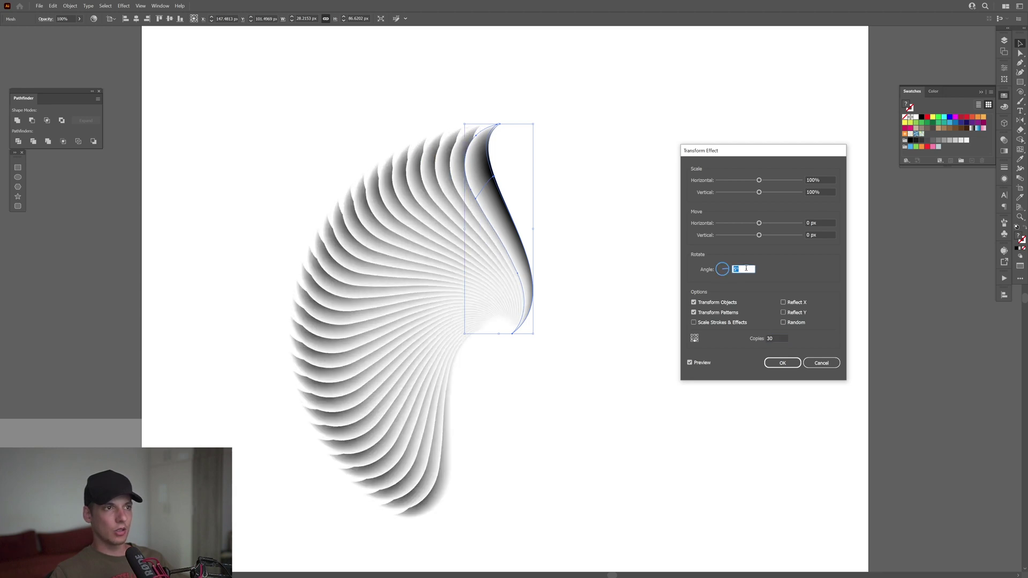
scroll(746, 268, "up", 2)
key("Up")
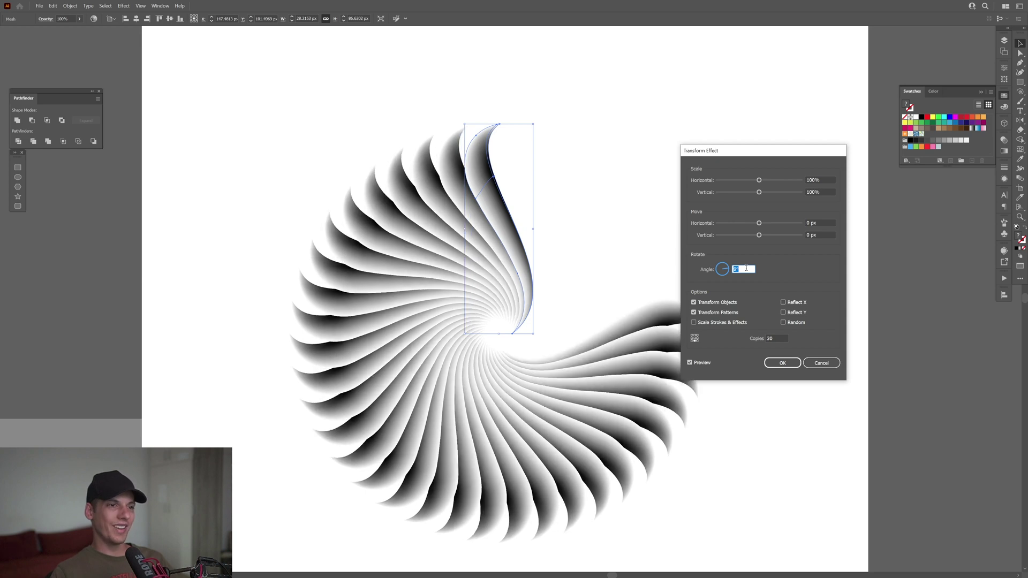
key("Up")
Step: Set the Transform effect's scale to 93% horizontally and 96% vertically
left_click(826, 179)
key("Down")
key("Down")
key("Down")
key("Down")
key("Down")
key("Down")
key("Down")
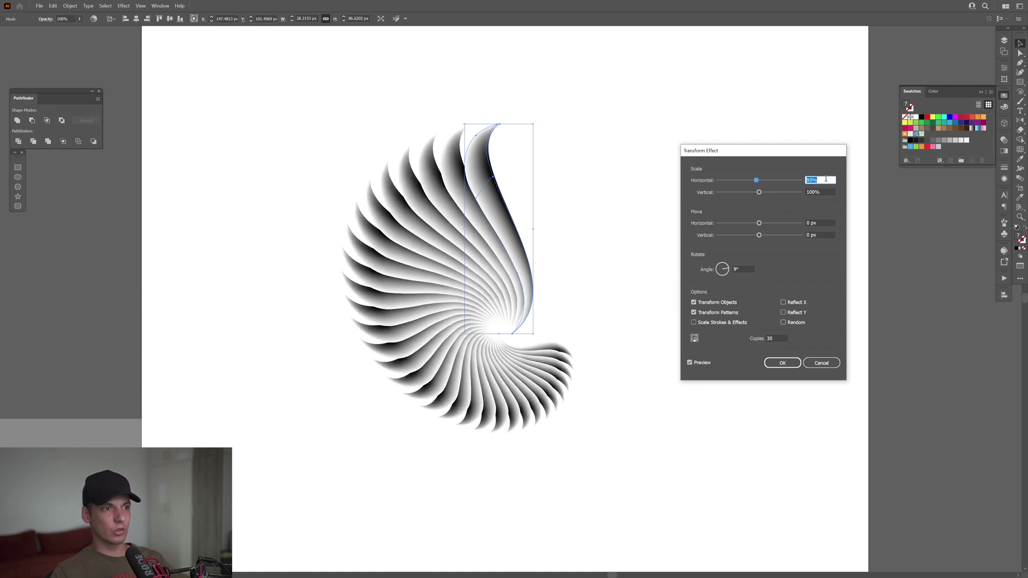
left_click(825, 191)
key("Down")
key("Down")
key("Down")
key("Down")
key("Down")
key("Down")
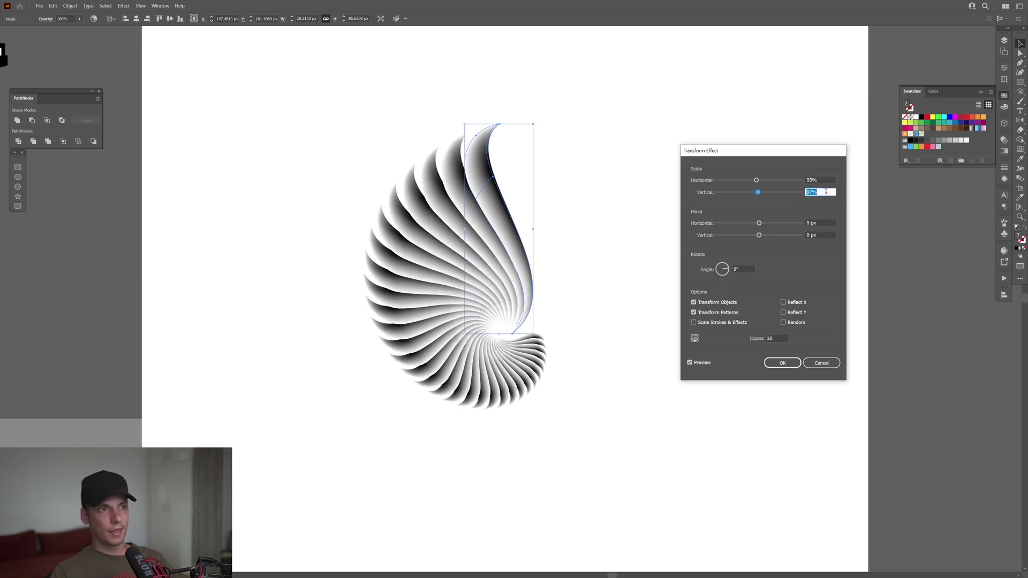
key("Up")
key("Up")
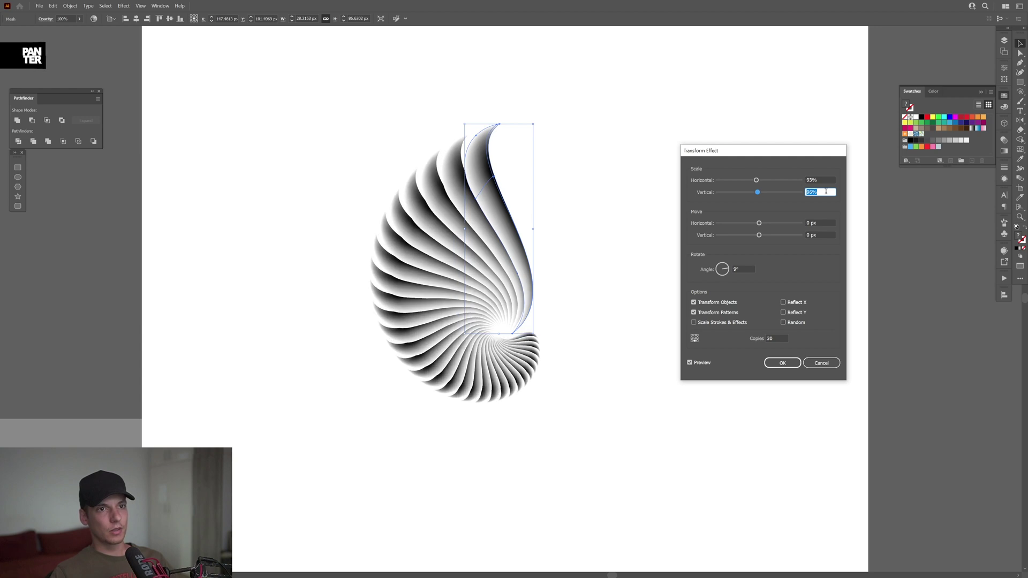
Step: Set the Transform effect's rotation angle to 10° and its horizontal scale to 94%
left_click(750, 267)
key("Up")
key("Up")
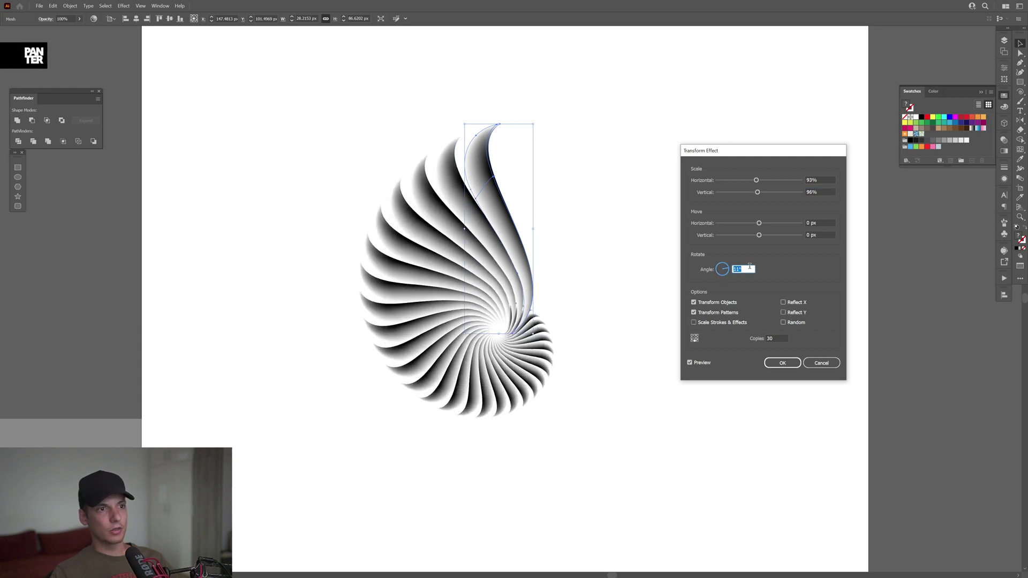
key("Down")
left_click(819, 178)
key("Up")
Step: Set the vertical move to 1 px and the scale to 96% horizontally and 92% vertically
left_click(820, 192)
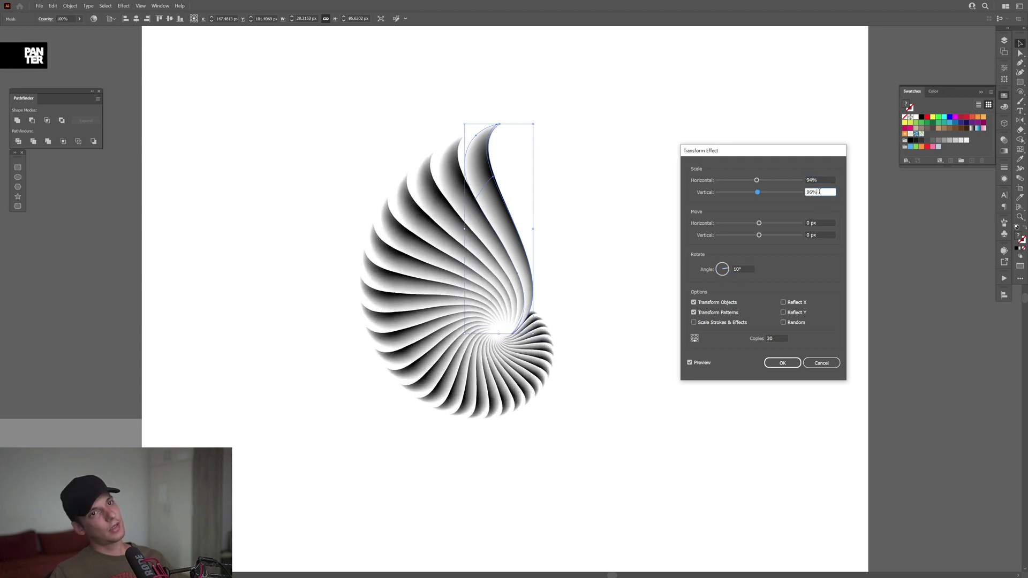
left_click(816, 236)
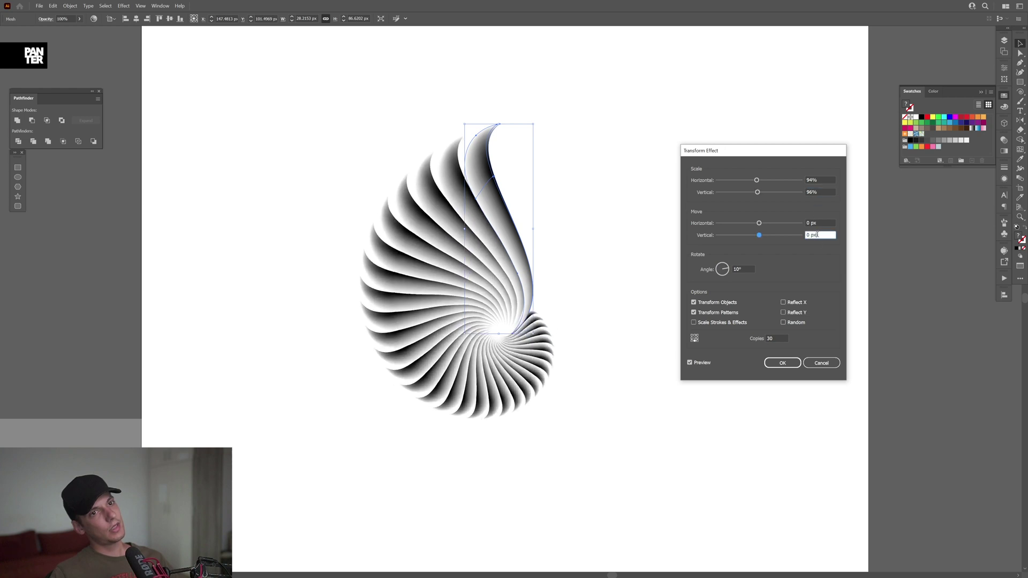
key("Up")
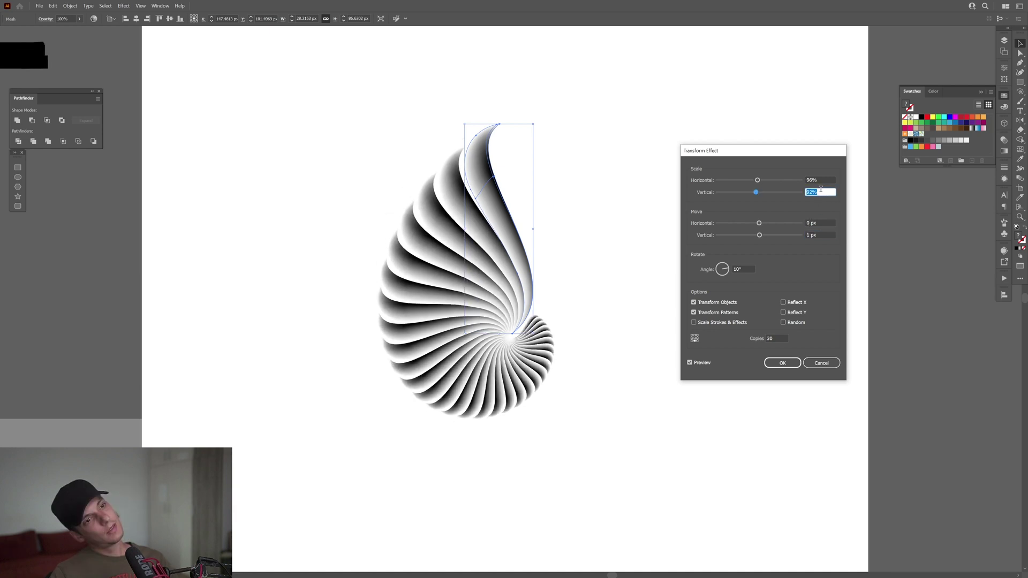
Step: Set the number of copies to 97 and apply the Transform effect
left_click(781, 337)
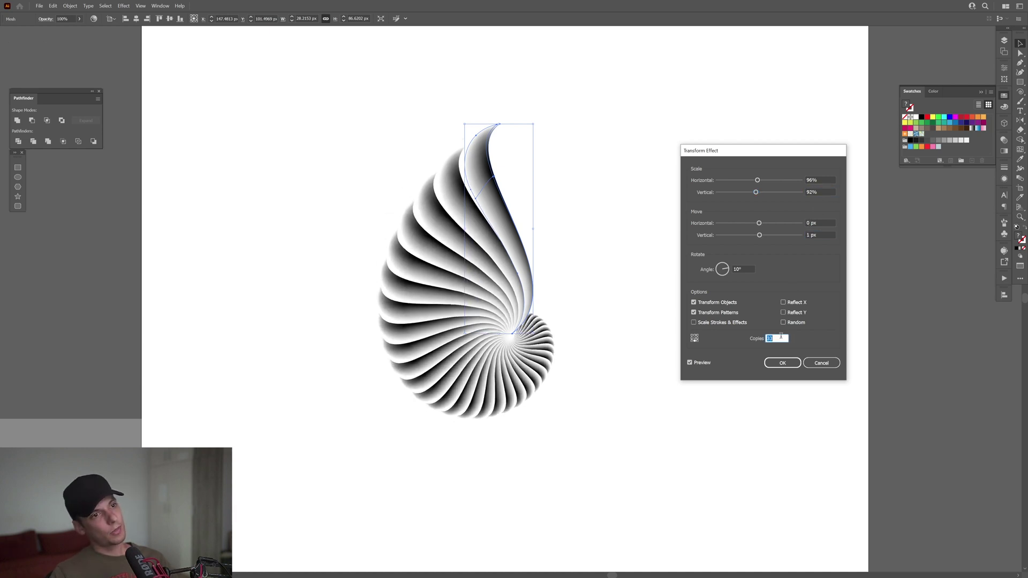
key("Return")
left_click(620, 268)
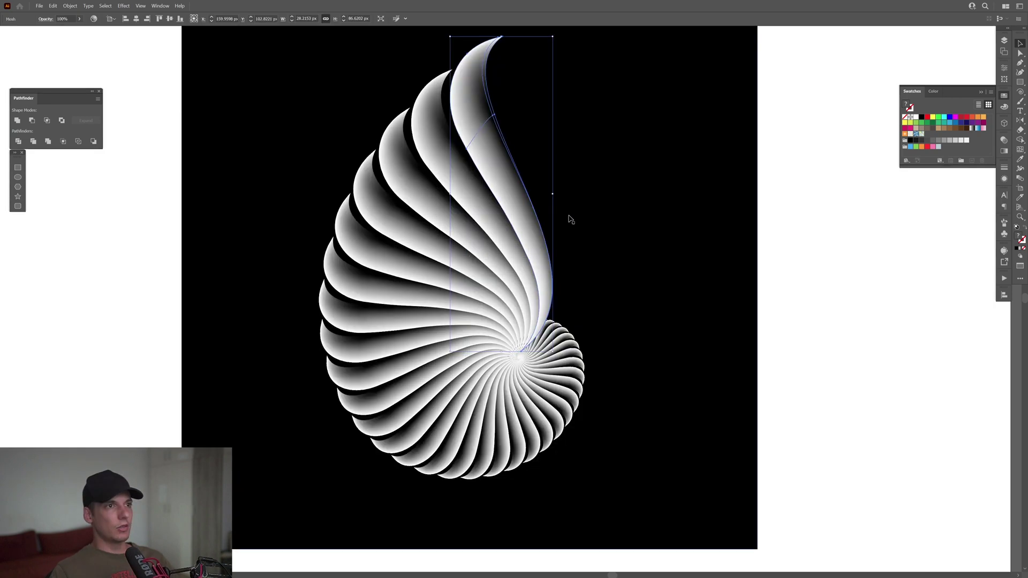
Step: Reopen the mesh shape's Transform effect for editing and slightly reduce its rotation angle
left_click(1004, 179)
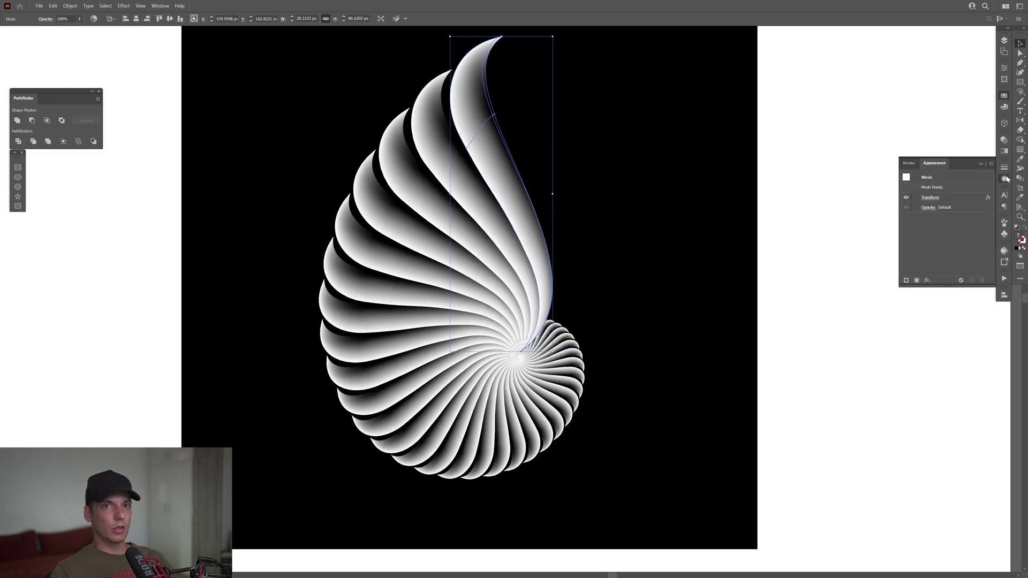
left_click(929, 198)
double_click(745, 269)
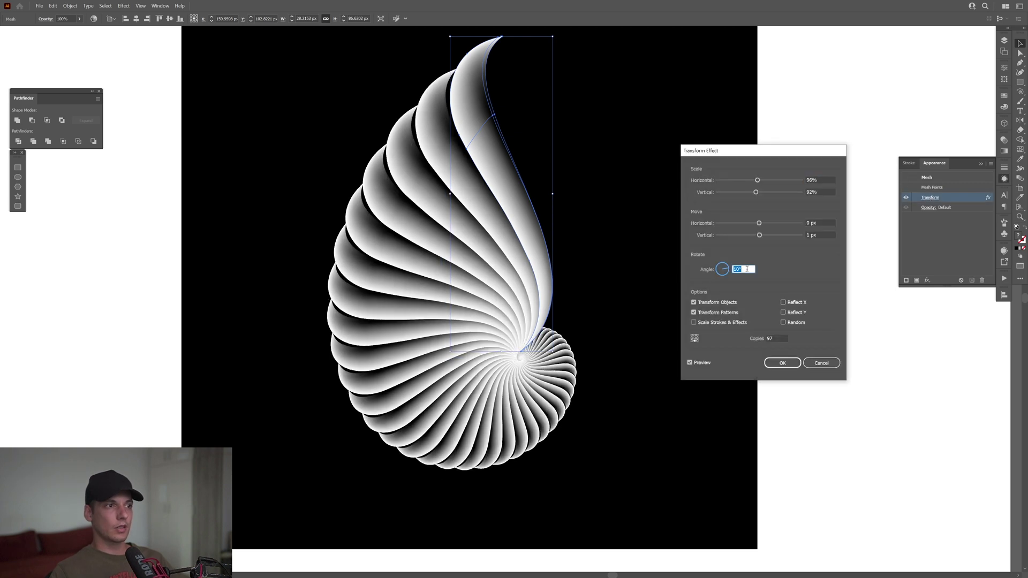